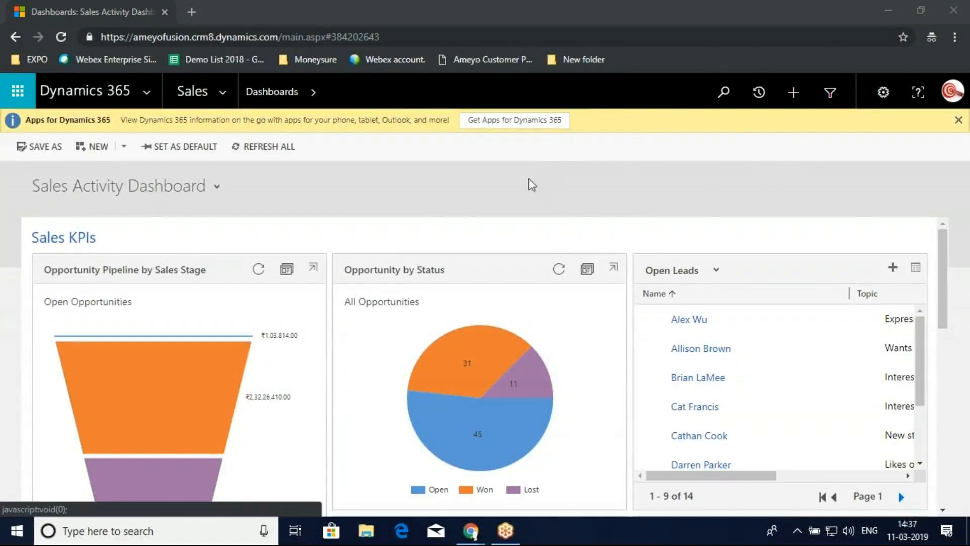
# - Open the Sales Hub app from the Dynamics 365 app list and toggle the Ameyo panel closed and open again
pyautogui.click(101, 91)
pyautogui.click(70, 475)
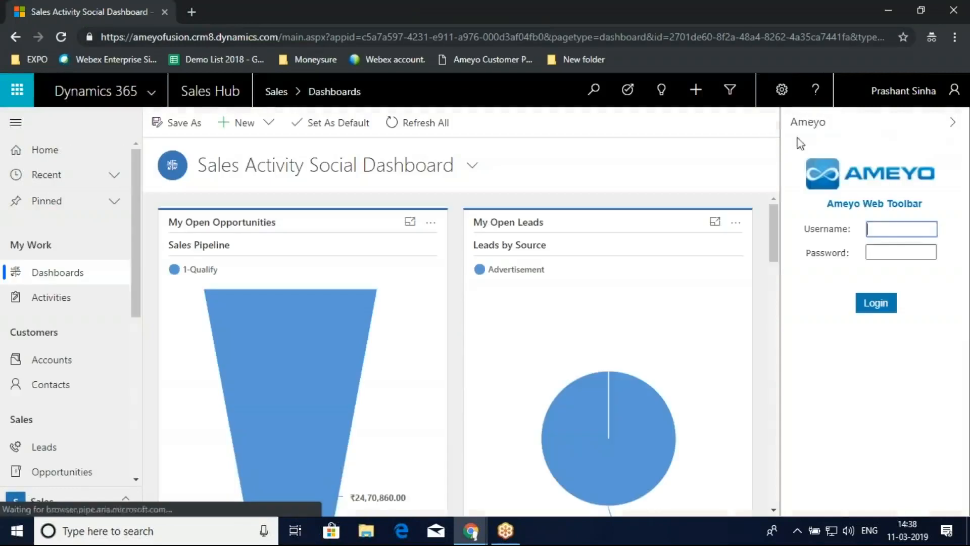
pyautogui.click(963, 123)
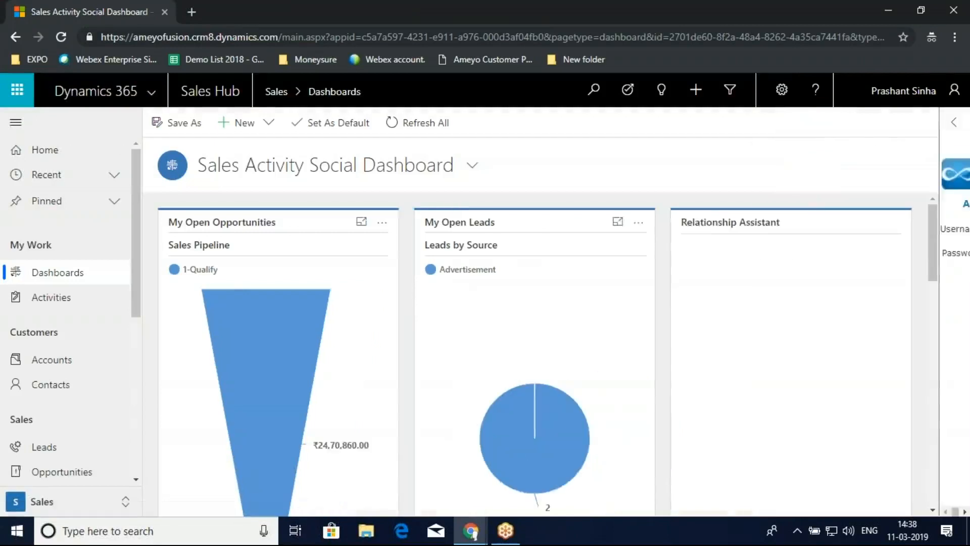
pyautogui.click(954, 121)
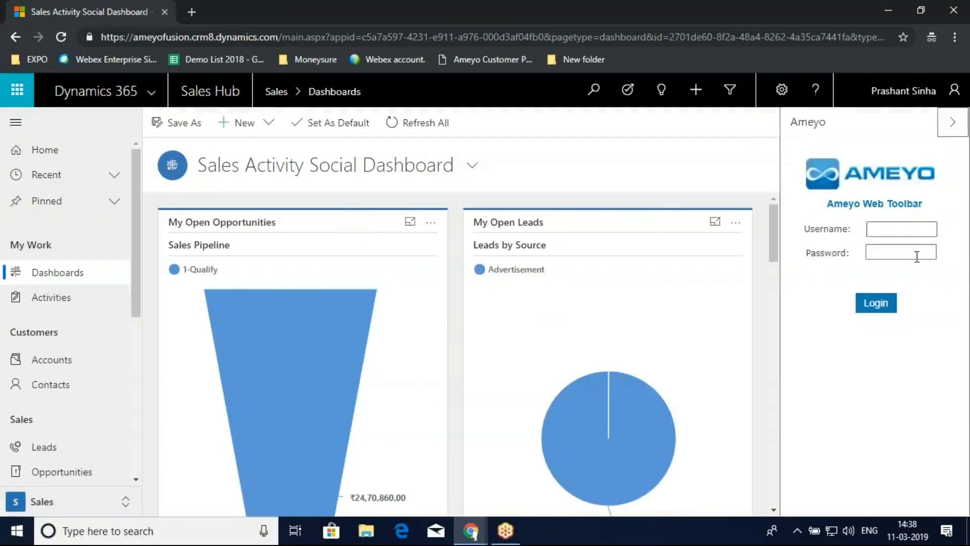
# - Log in to the Ameyo Web Toolbar with the agent's username and account password
pyautogui.click(921, 233)
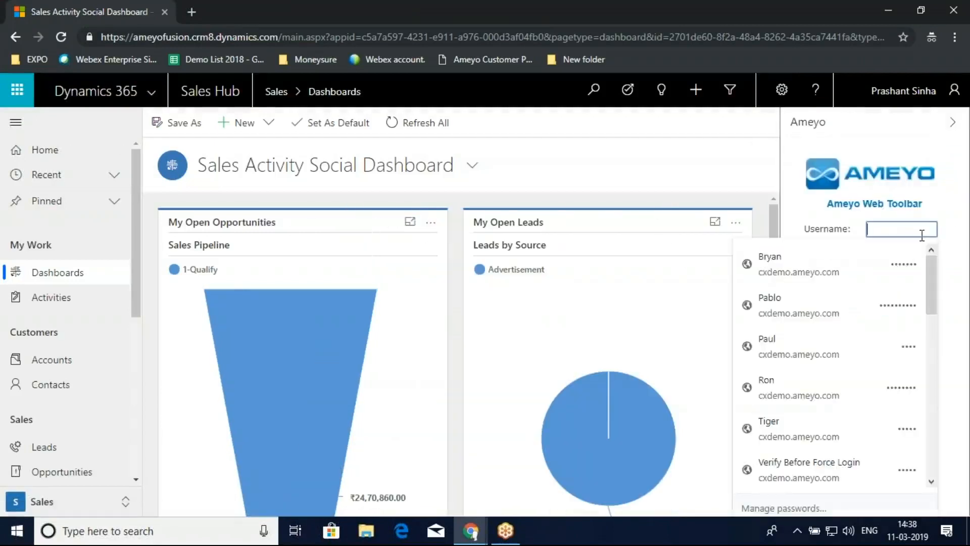
pyautogui.write('Prashan')
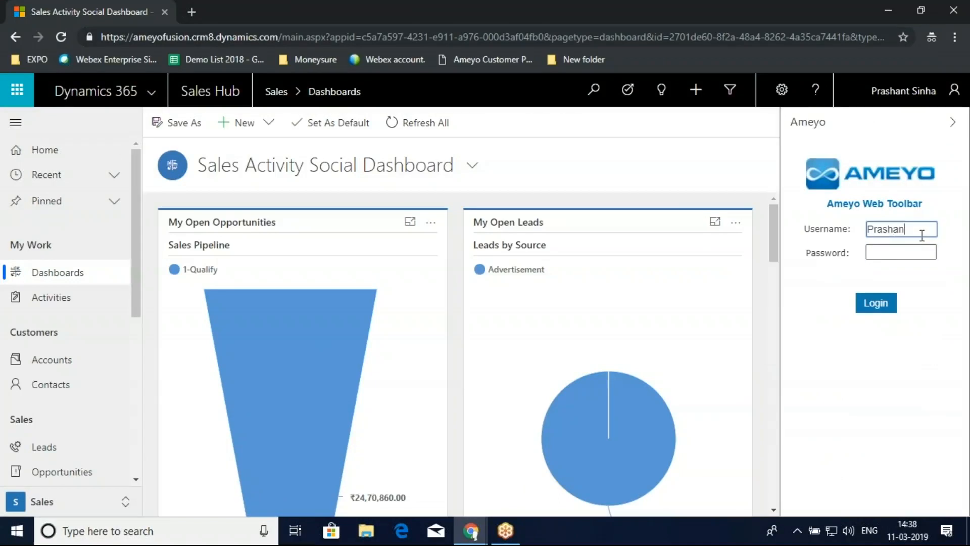
pyautogui.write('t')
pyautogui.press('Tab')
pyautogui.hotkey('ctrl', 'v')
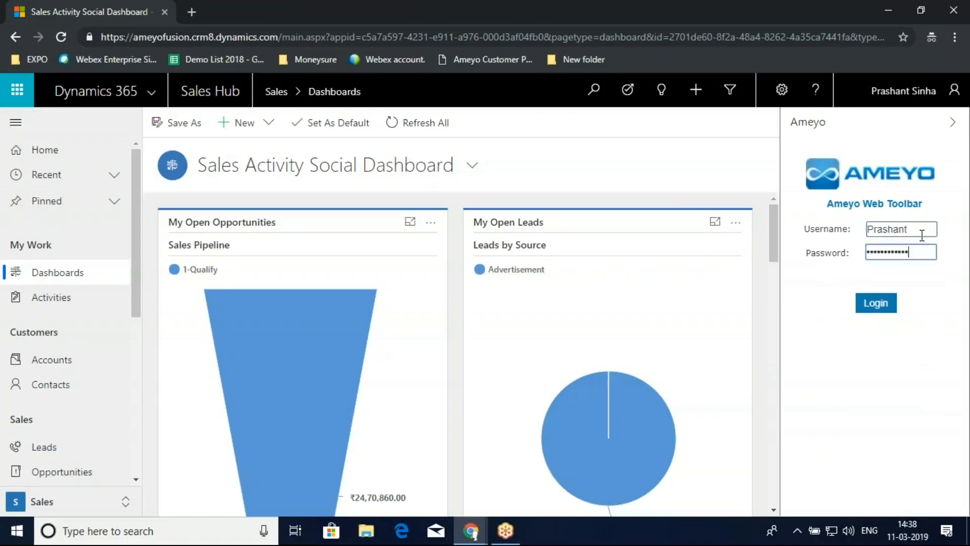
pyautogui.click(878, 309)
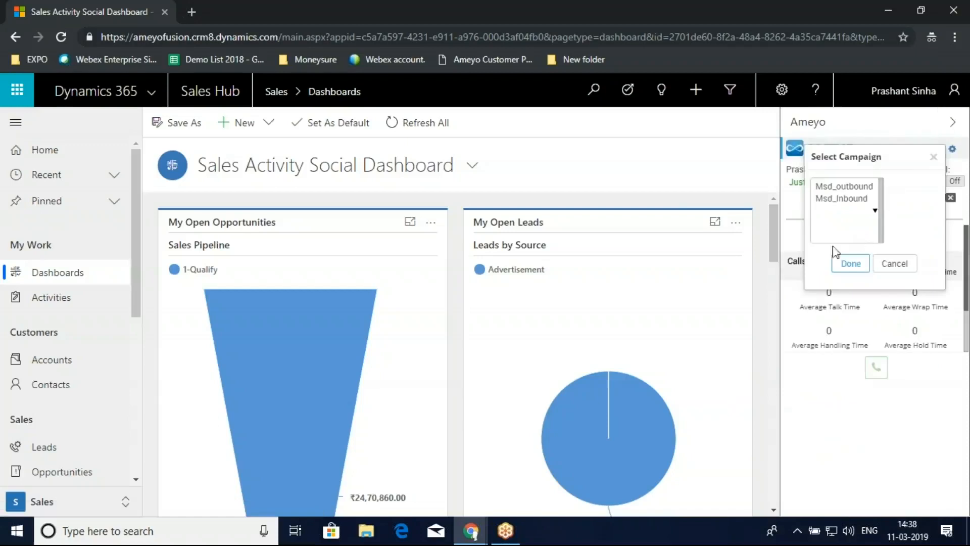
# - Select the Msd_Inbound campaign and enter the agent's phone number for the default Hyderabad PRI extension
pyautogui.click(843, 199)
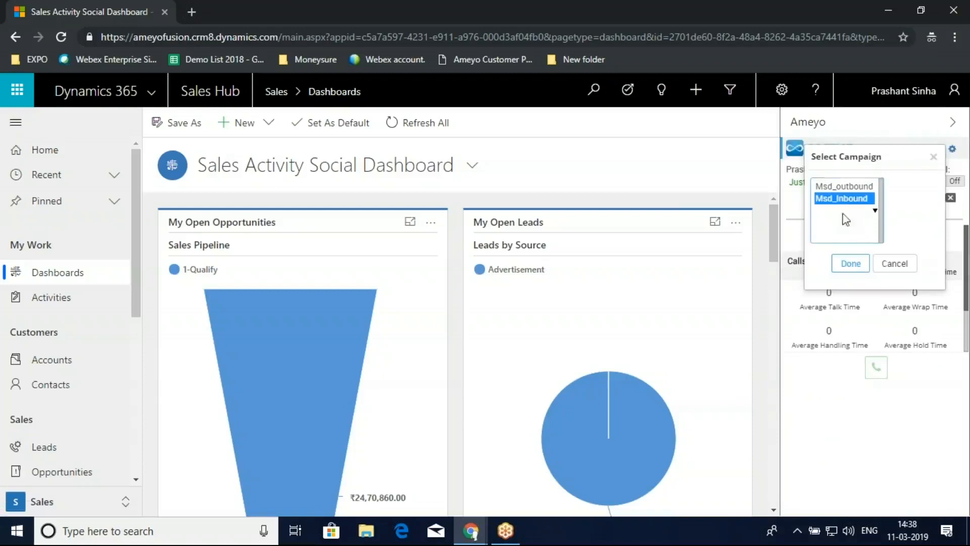
pyautogui.click(861, 264)
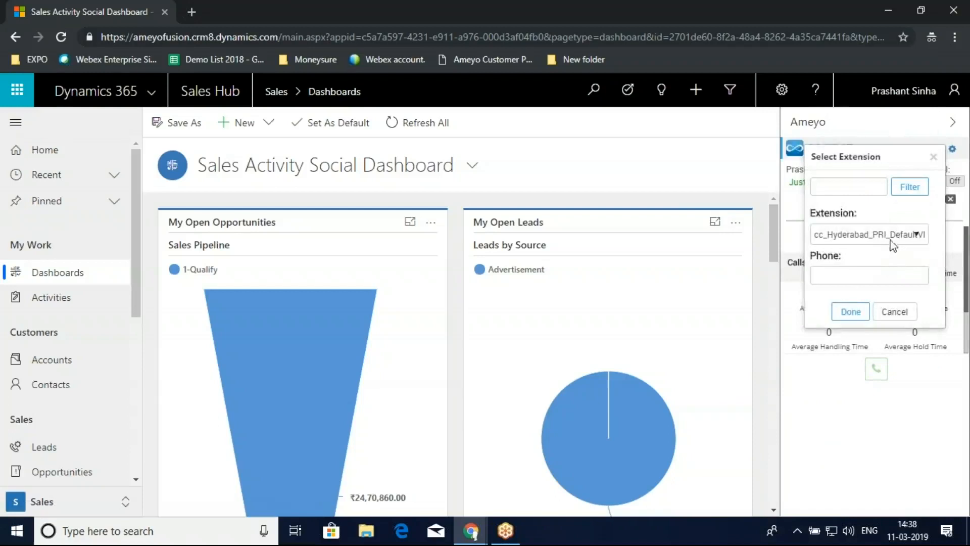
pyautogui.click(867, 278)
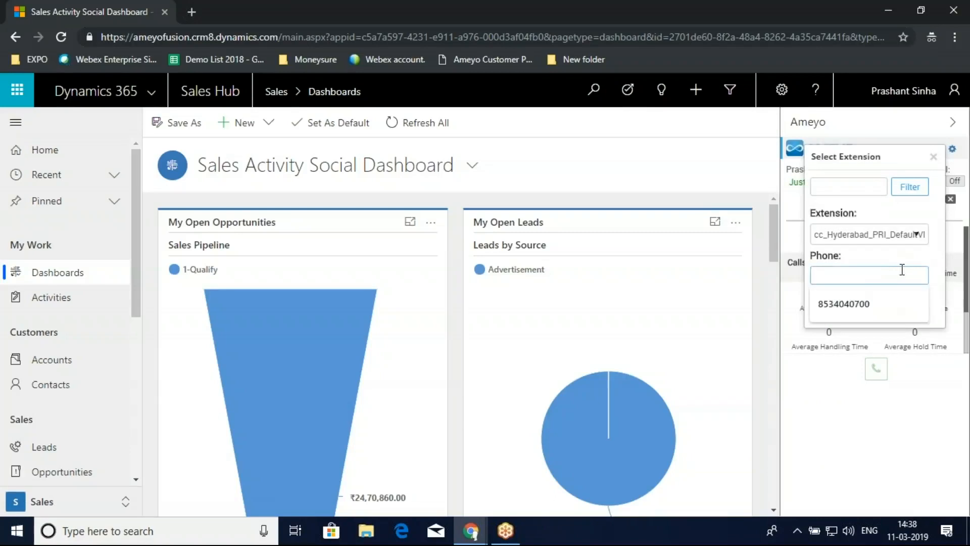
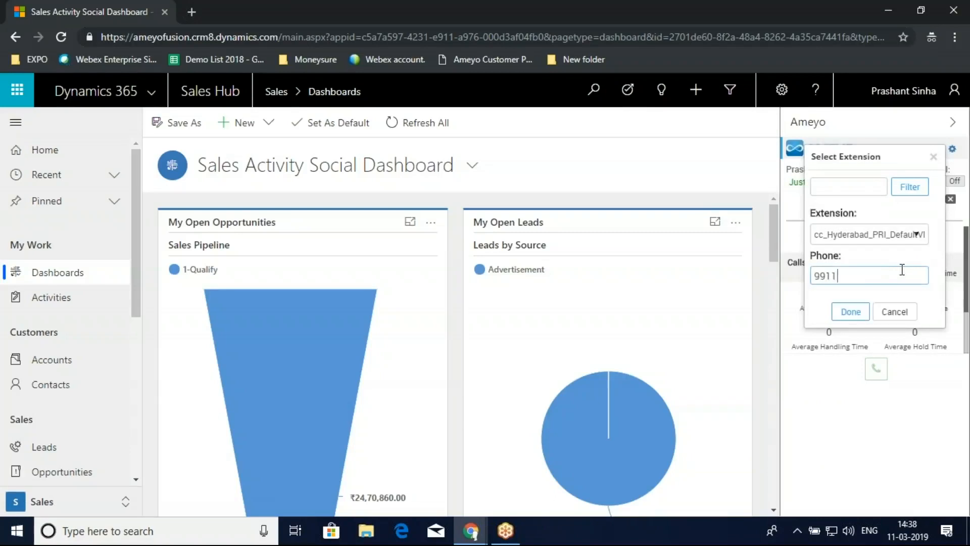
pyautogui.click(852, 312)
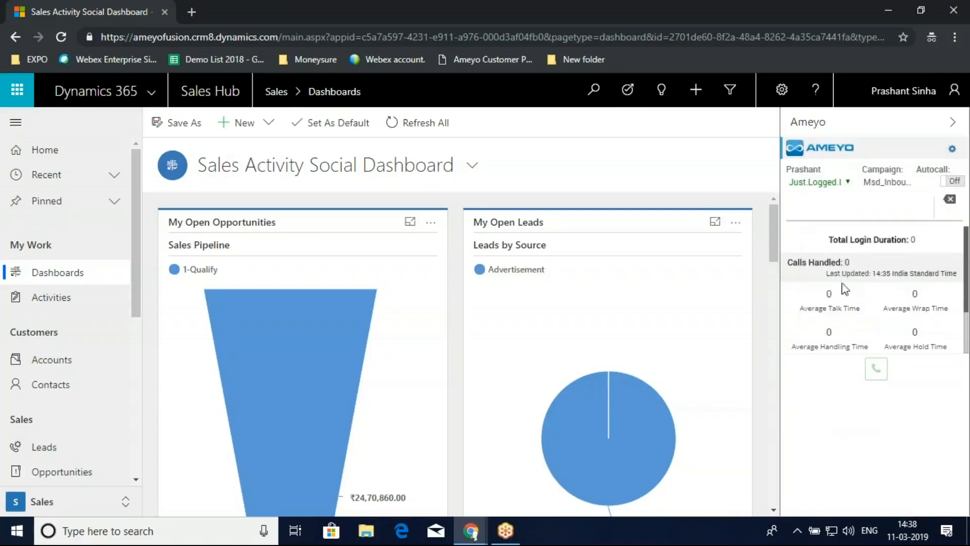
# - Set the agent's status to Available and turn Autocall on in the Ameyo toolbar
pyautogui.click(834, 183)
pyautogui.click(839, 208)
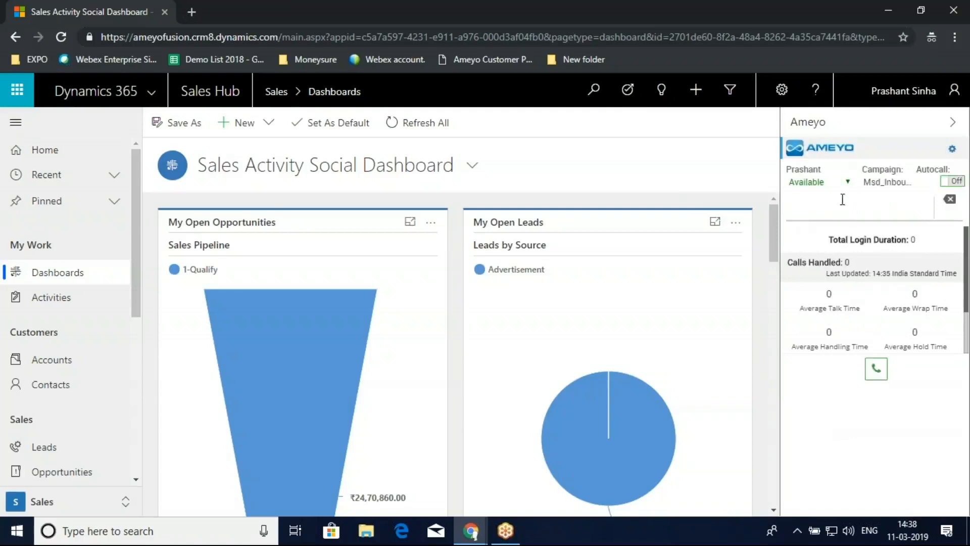
pyautogui.click(845, 184)
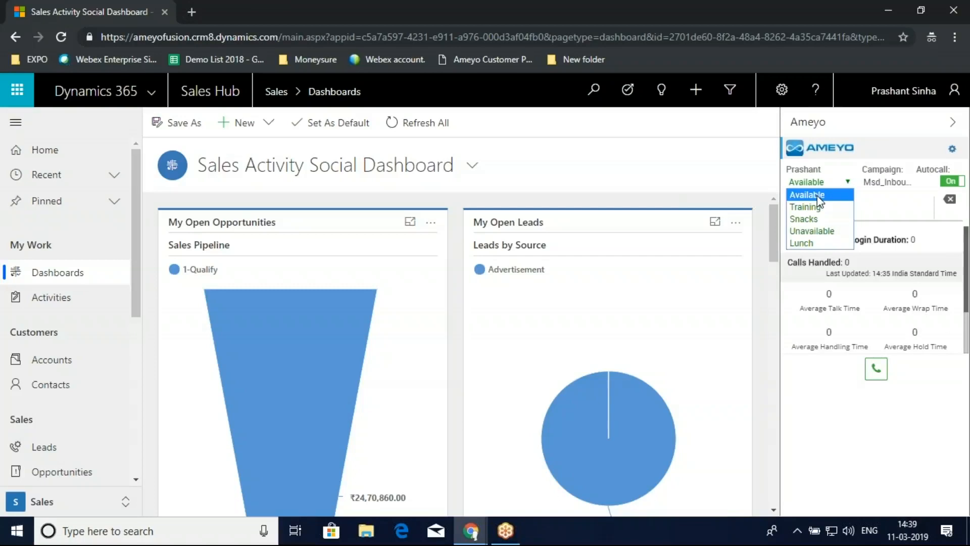
pyautogui.click(929, 286)
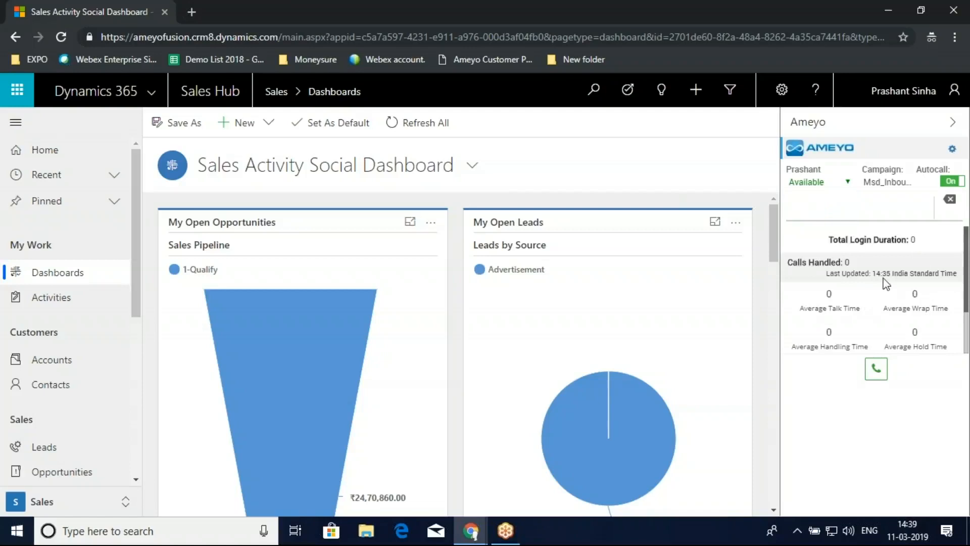
# - Dial the customer's phone number manually from the Ameyo toolbar
pyautogui.scroll(-2, 888, 282)
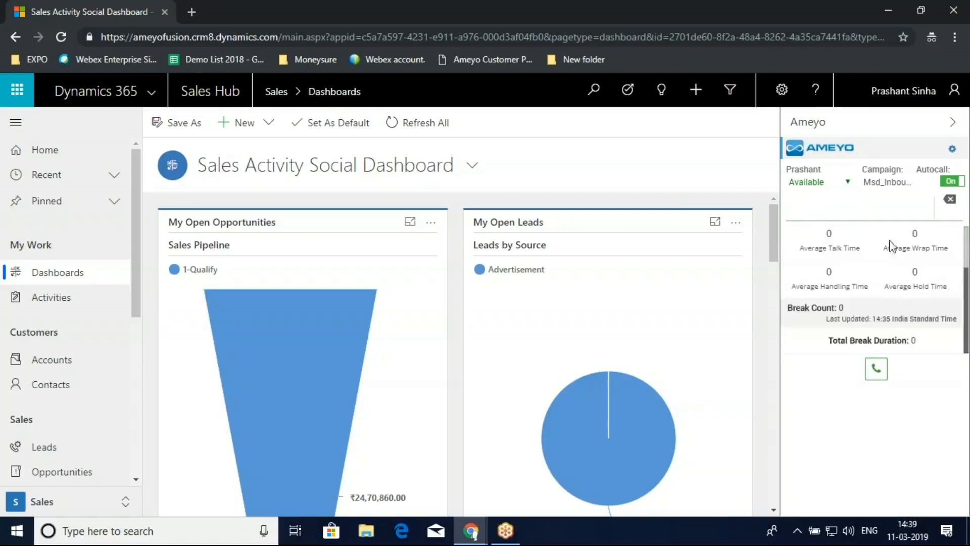
pyautogui.click(884, 200)
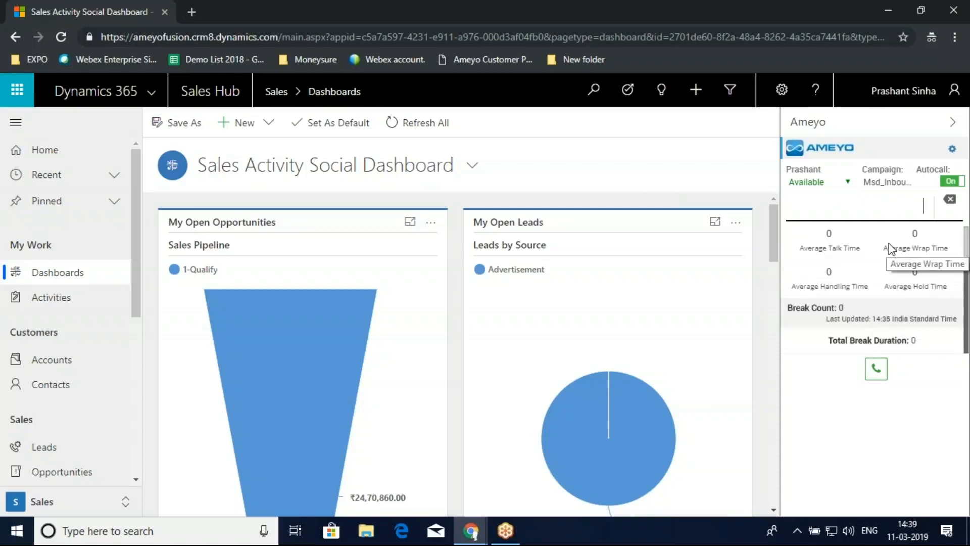
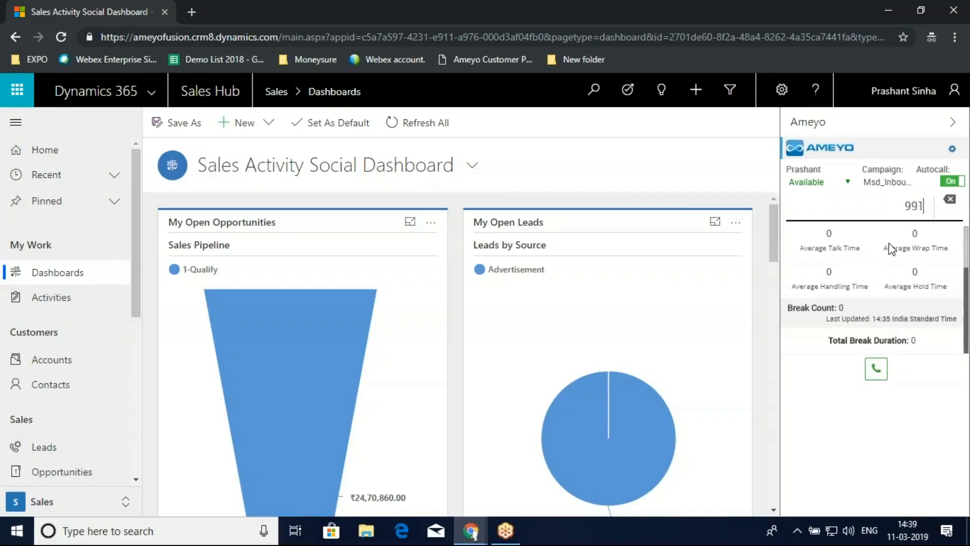
pyautogui.press('Return')
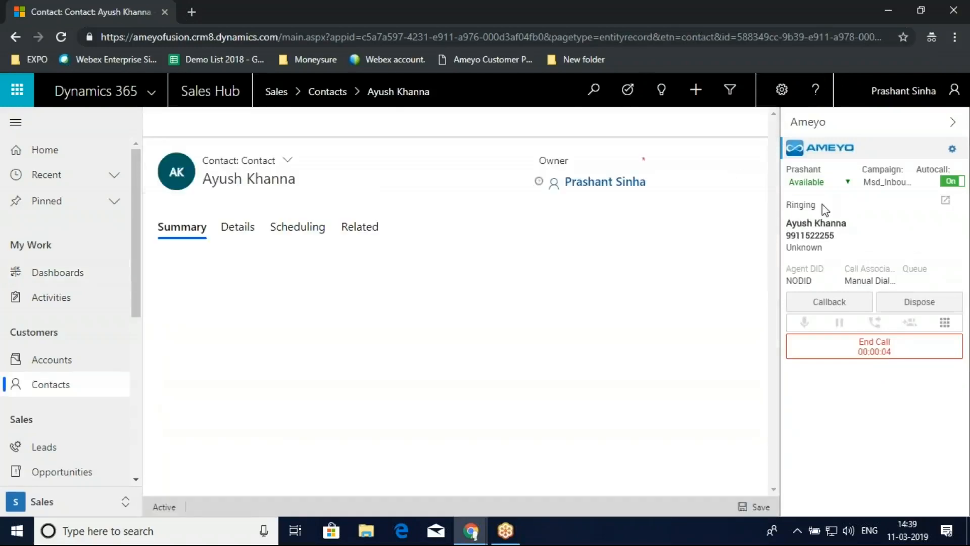
# - Check the status of the outgoing call in the Ameyo toolbar
pyautogui.doubleClick(811, 207)
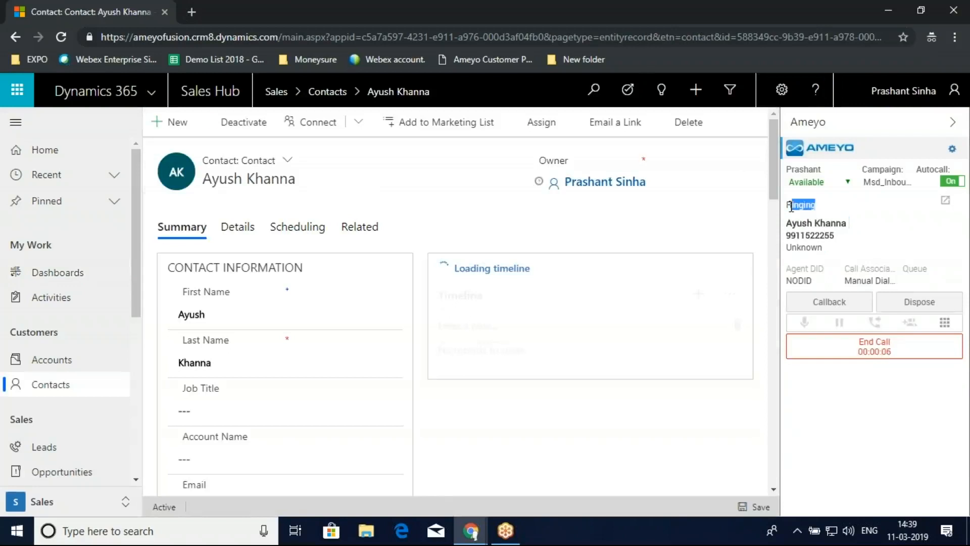
pyautogui.click(791, 206)
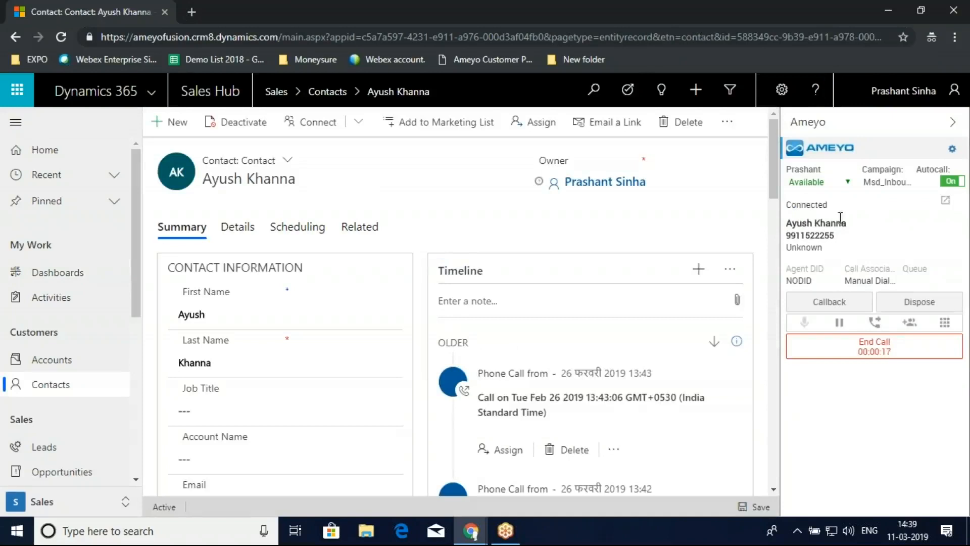
pyautogui.moveTo(840, 212); pyautogui.dragTo(786, 204)
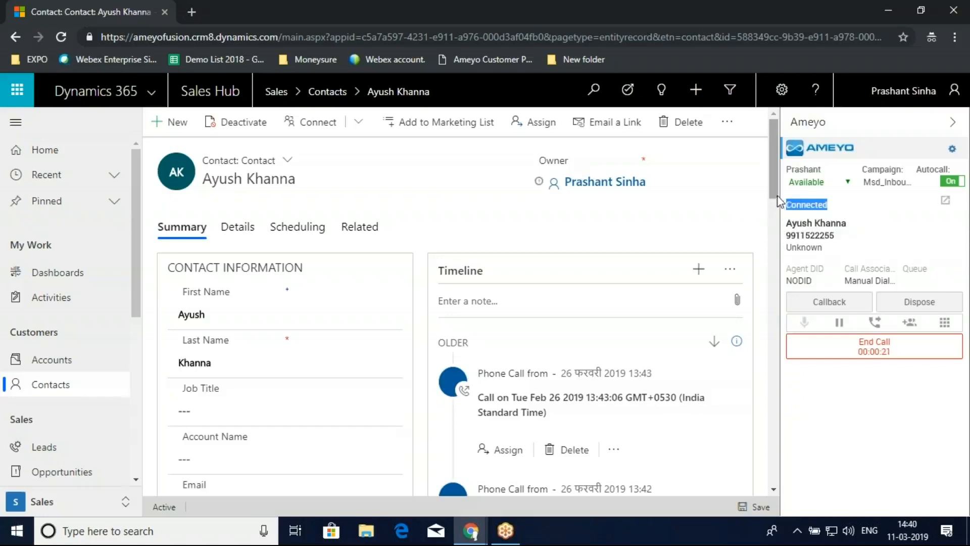
# - Collapse the Ameyo panel and review the contact's information and phone call timeline
pyautogui.click(953, 126)
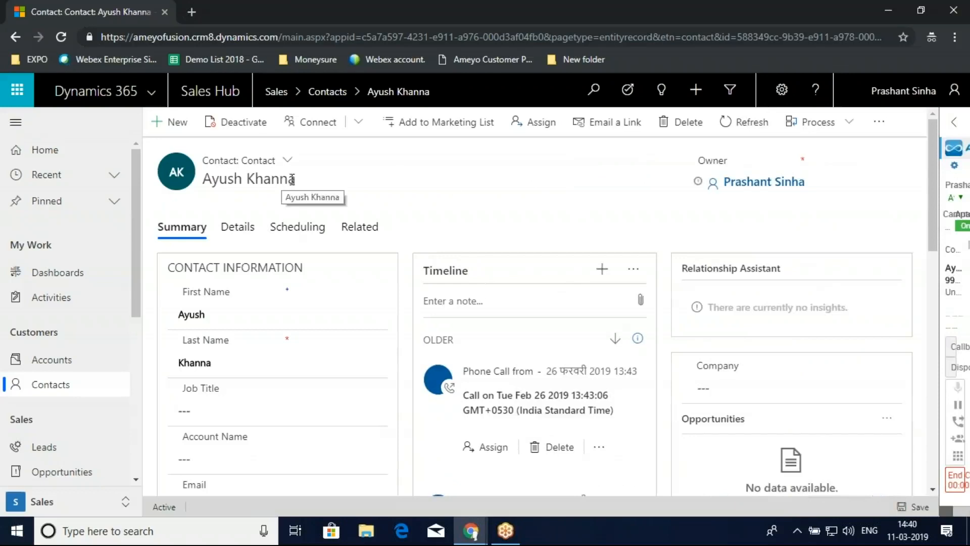
pyautogui.scroll(-3, 252, 349)
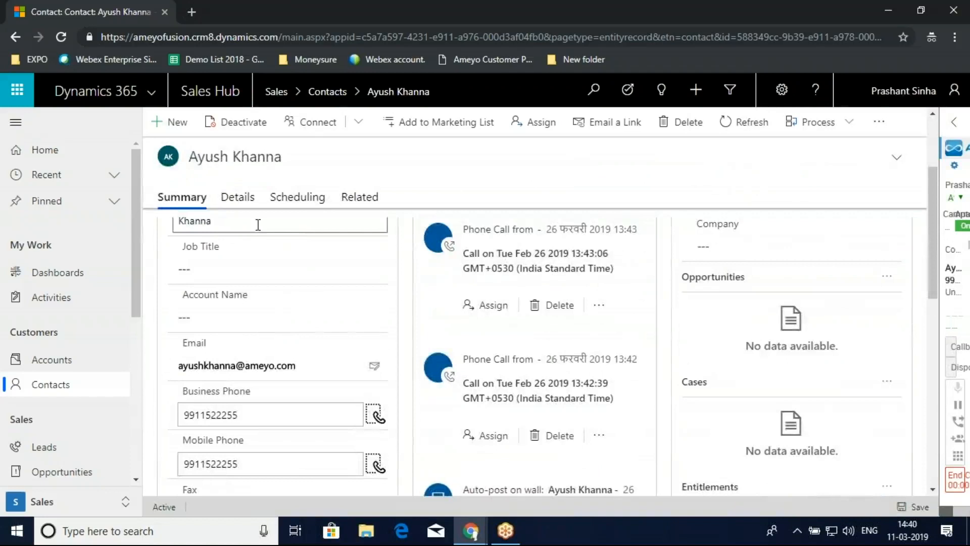
pyautogui.scroll(3, 263, 252)
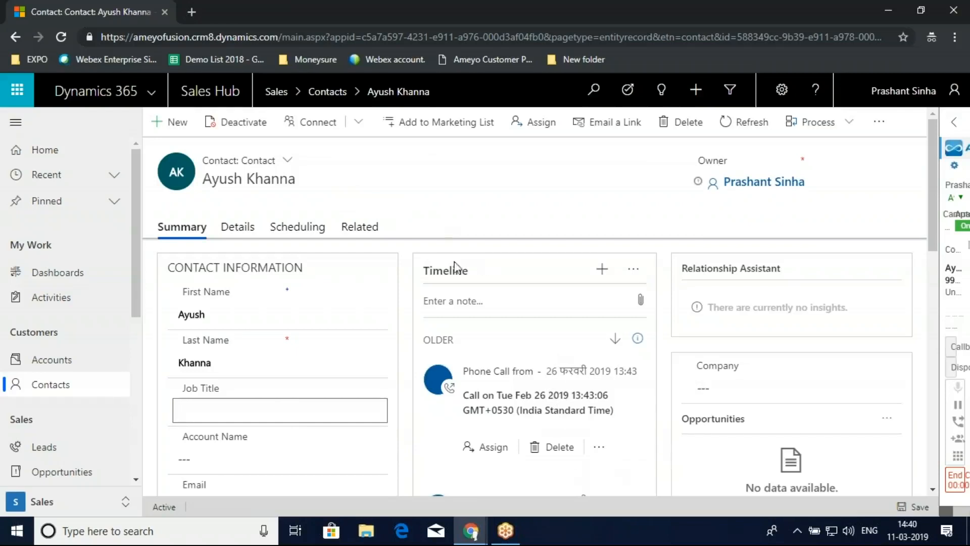
pyautogui.scroll(-1, 500, 328)
pyautogui.scroll(-5, 500, 328)
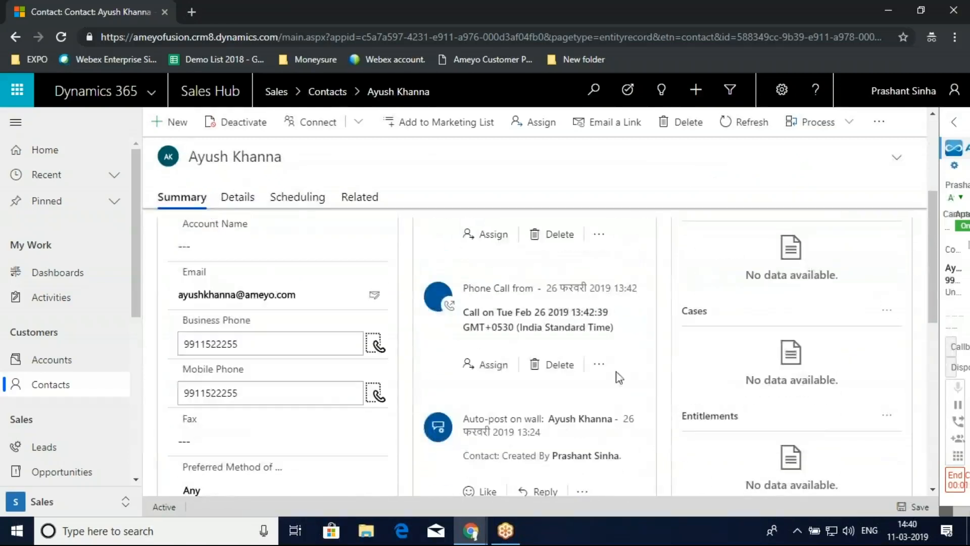
pyautogui.scroll(3, 494, 372)
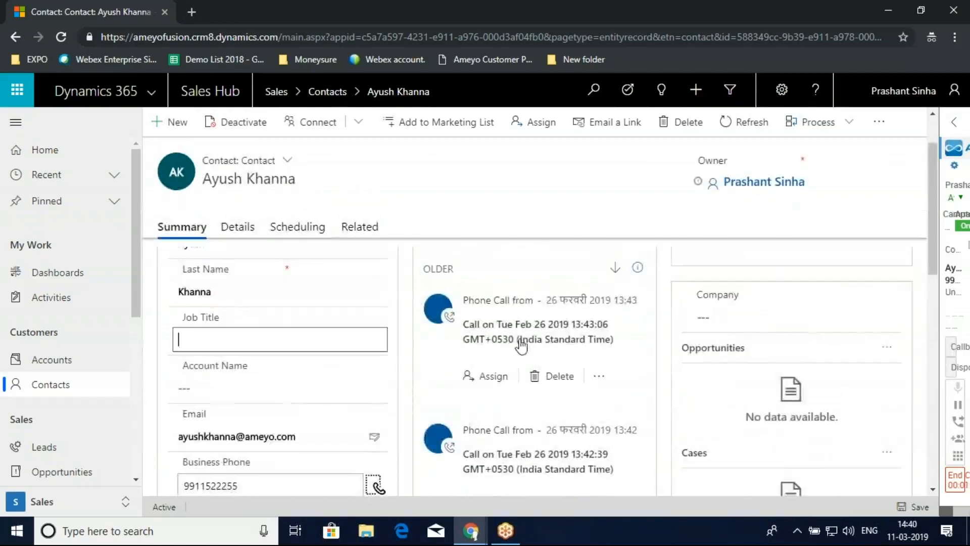
# - Examine the details of the Feb 26 2019 13:43:06 phone call, including its disposition and recording link, and return to the contact
pyautogui.click(520, 338)
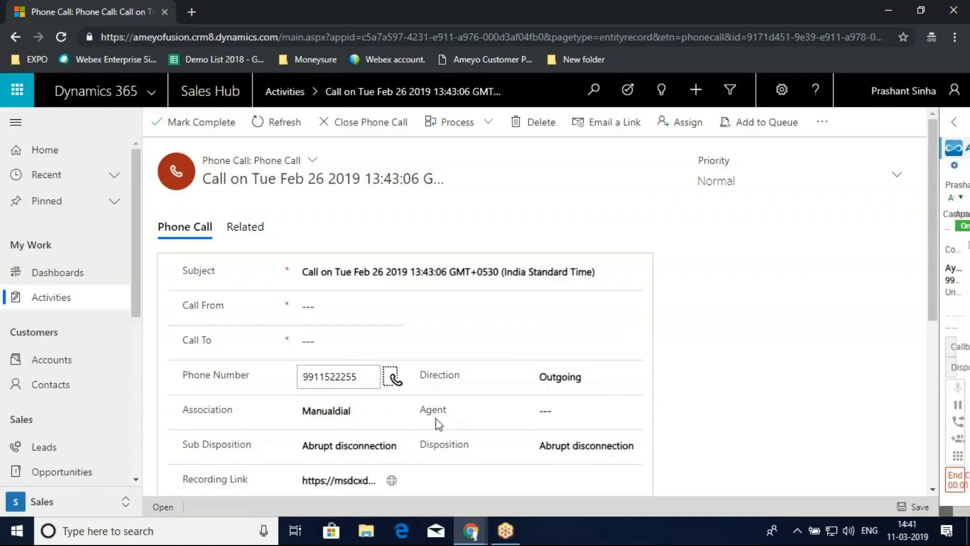
pyautogui.scroll(-3, 430, 424)
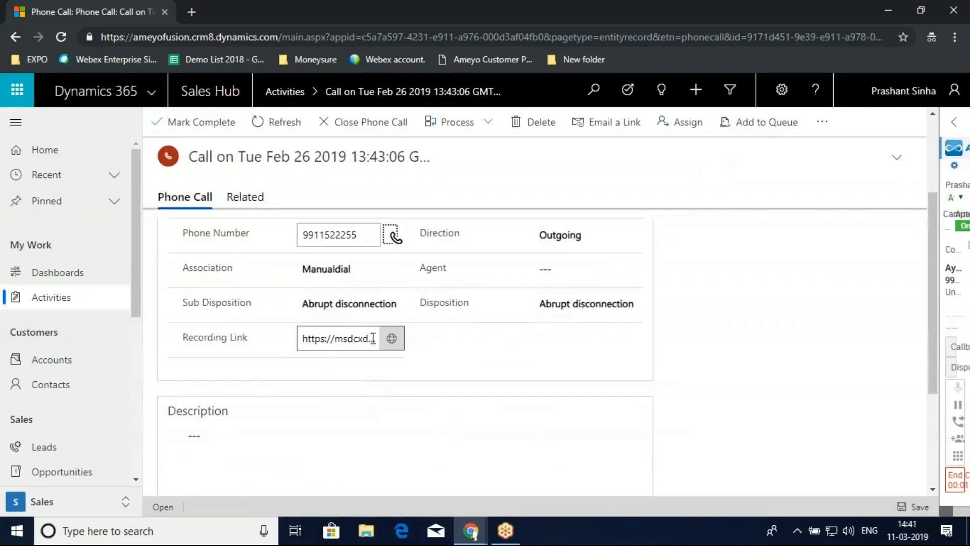
pyautogui.click(372, 338)
pyautogui.scroll(-3, 390, 364)
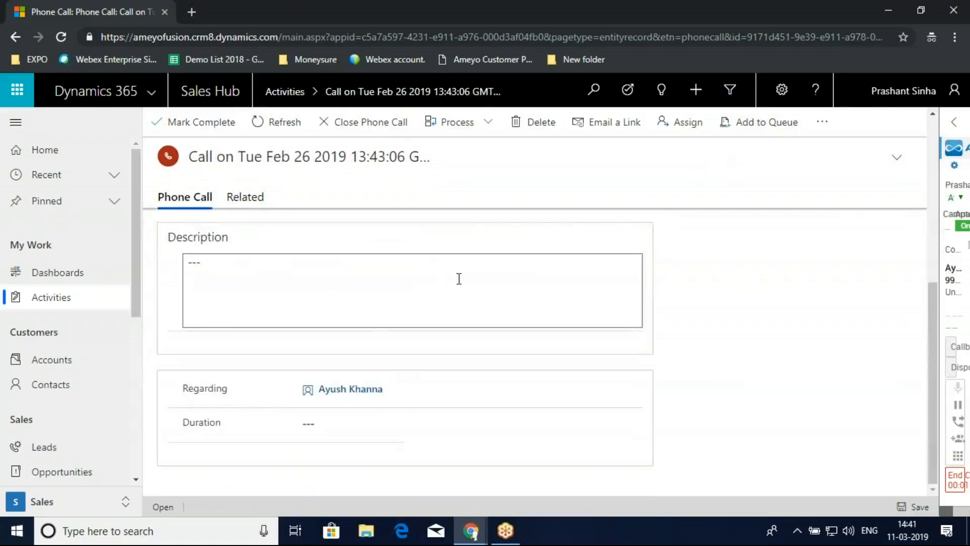
pyautogui.scroll(5, 462, 278)
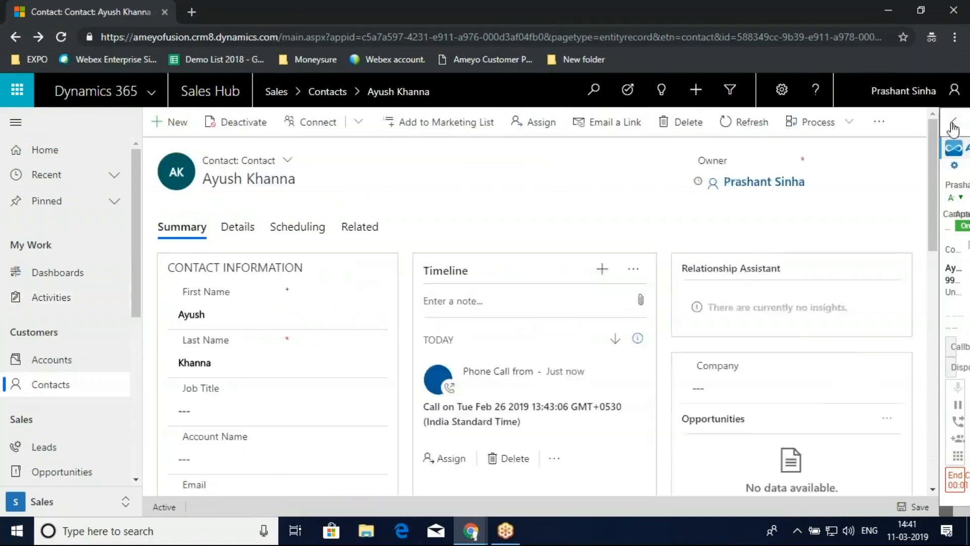
# - Expand the Ameyo panel, examine the active call's phone, campaign, IVR and queue transfer options, and close the Transfer dialog
pyautogui.click(954, 126)
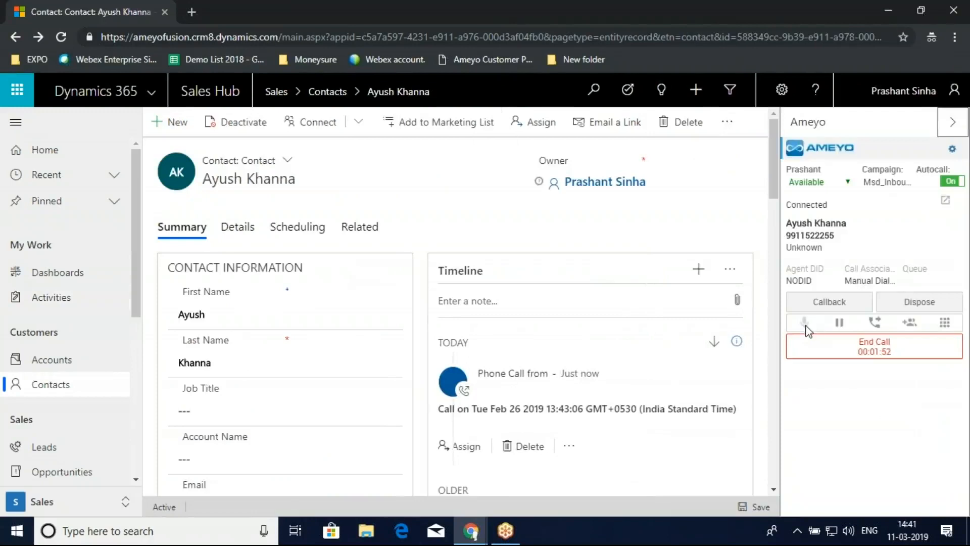
pyautogui.click(875, 322)
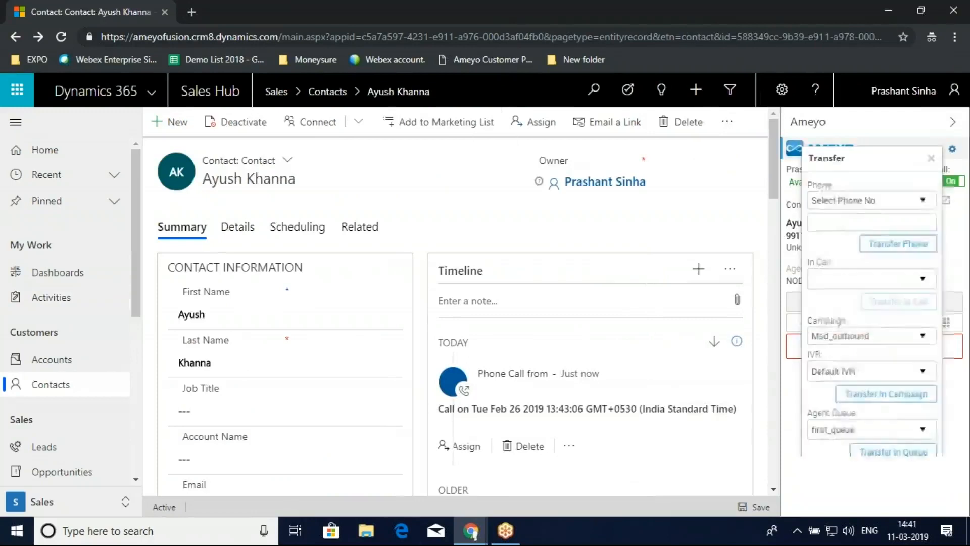
pyautogui.click(865, 225)
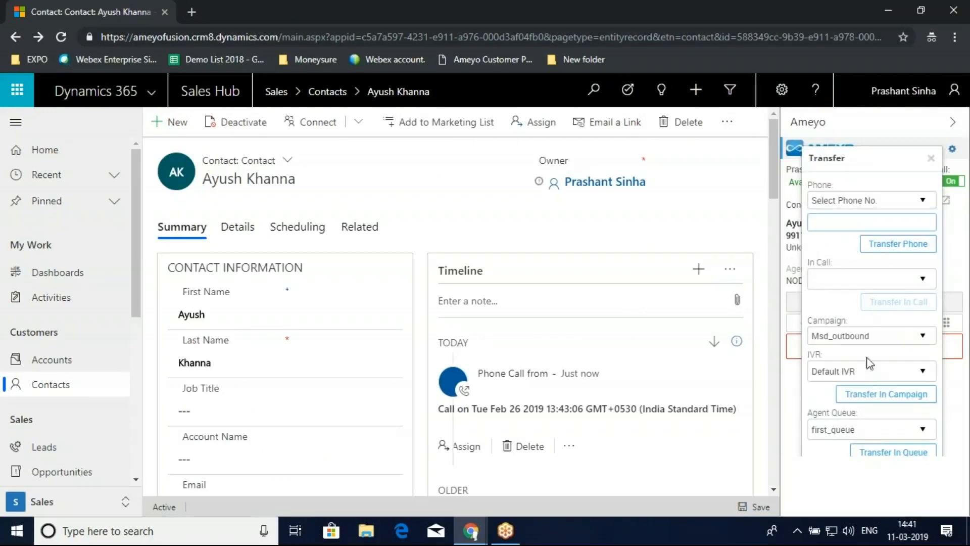
pyautogui.click(874, 373)
pyautogui.click(833, 388)
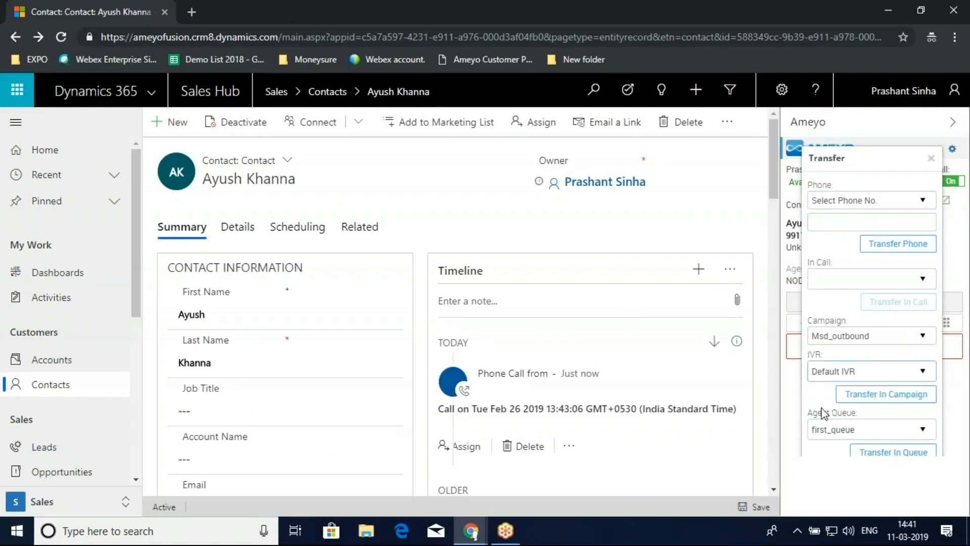
pyautogui.click(930, 159)
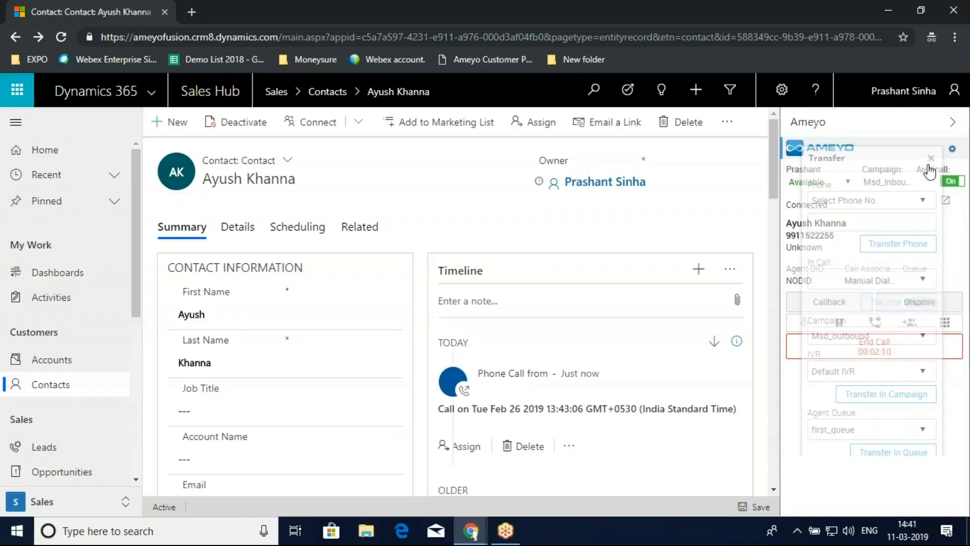
# - Examine the active call's phone, TPV, user and local IVR conference options and close the Conference dialog
pyautogui.click(909, 323)
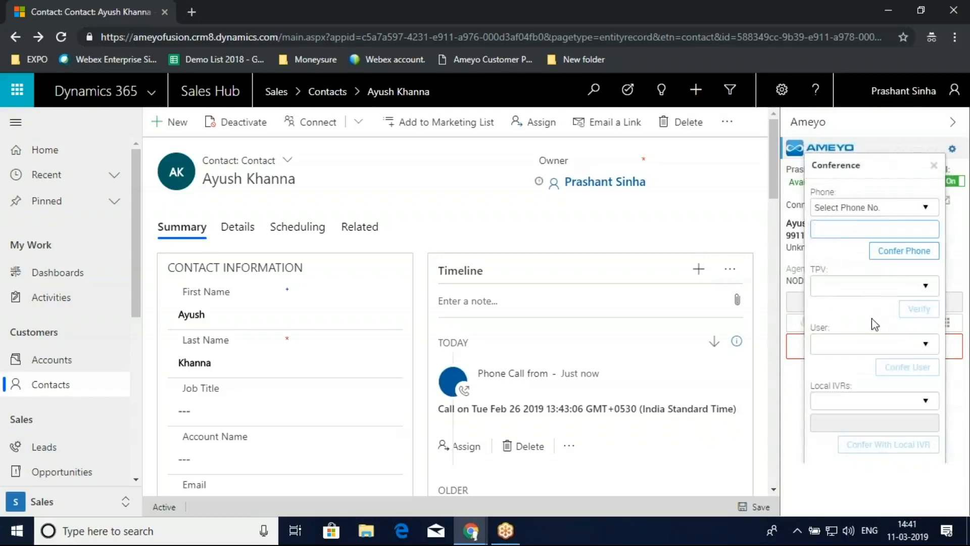
pyautogui.click(899, 347)
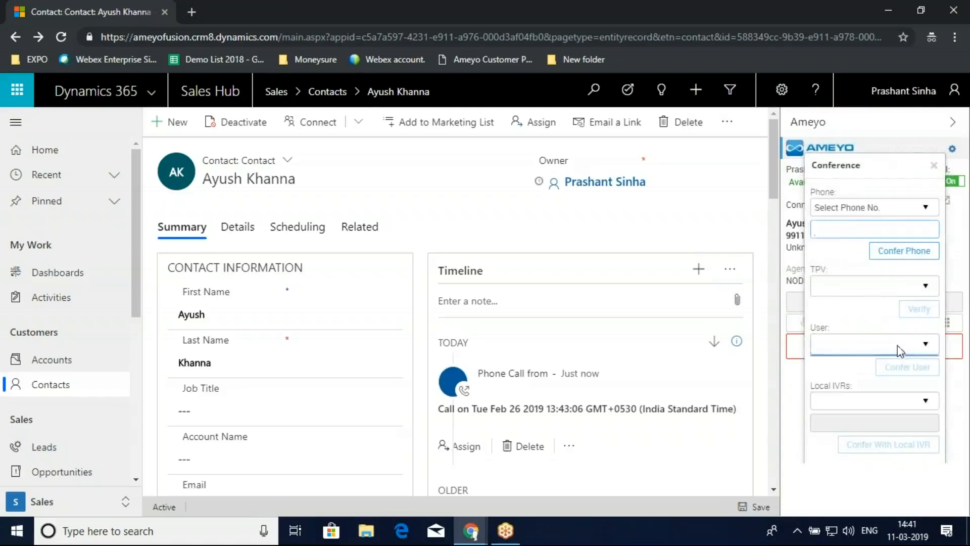
pyautogui.click(933, 165)
# - Examine the available dispositions for the active call and cancel the disposition selection
pyautogui.click(945, 301)
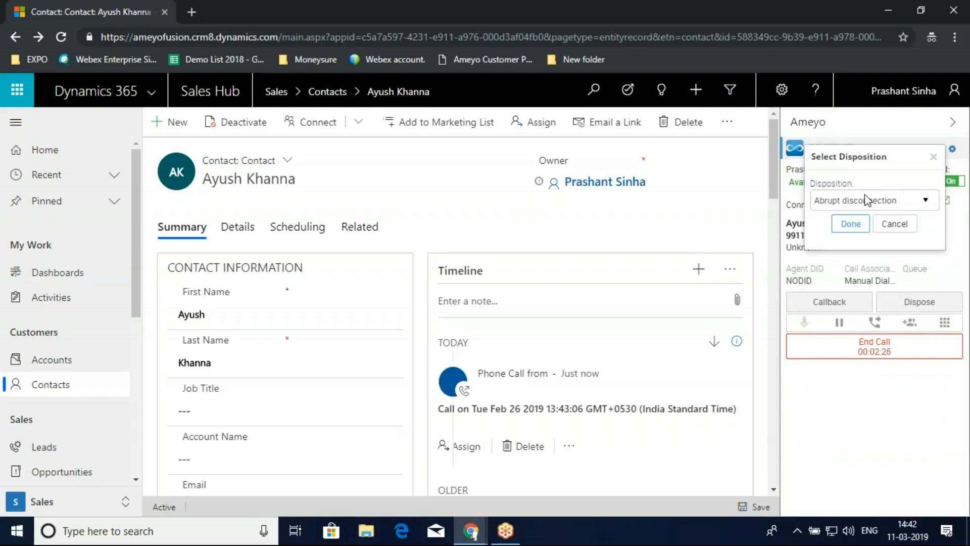
pyautogui.click(866, 201)
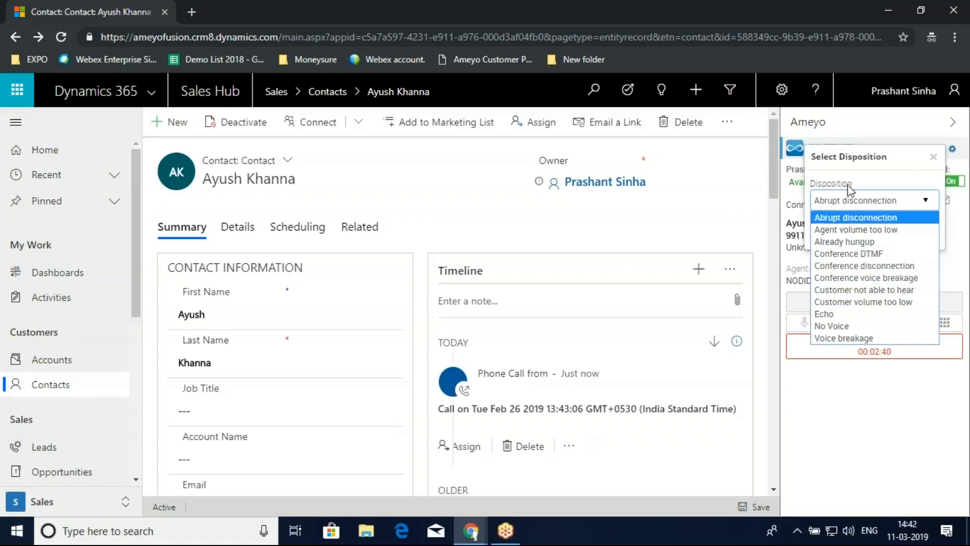
pyautogui.click(896, 162)
pyautogui.click(894, 223)
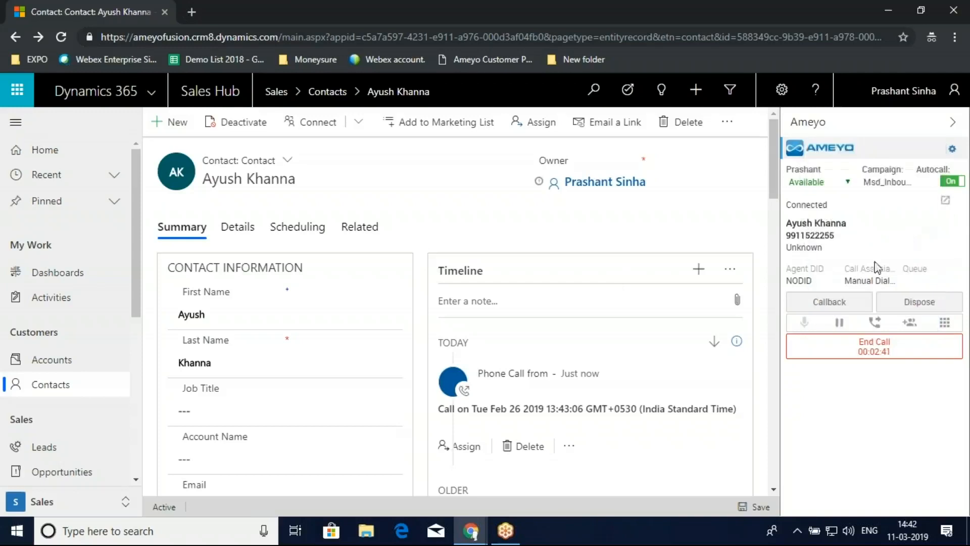
# - Fill in a self callback for 03/11/2019 17:38, check the option to use a different phone, and cancel the scheduling
pyautogui.click(838, 302)
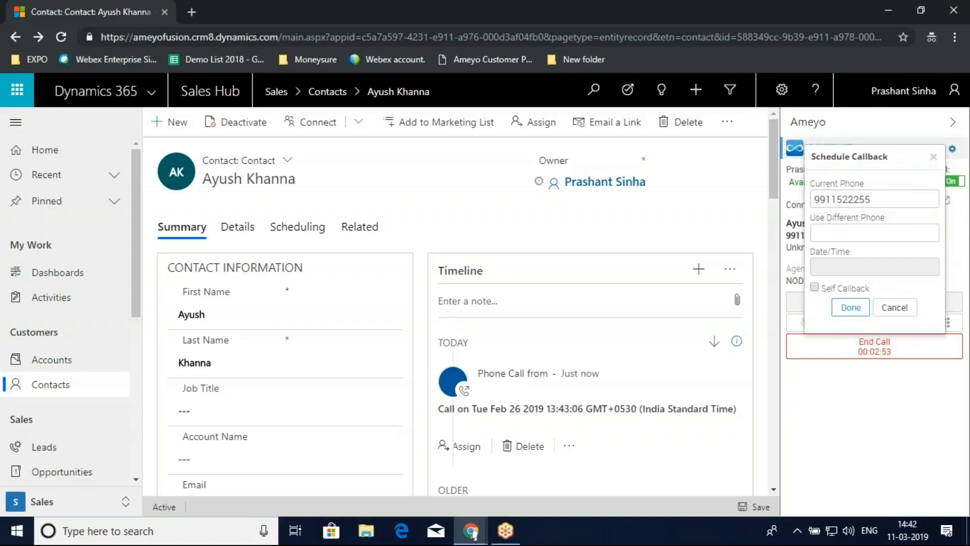
pyautogui.click(927, 267)
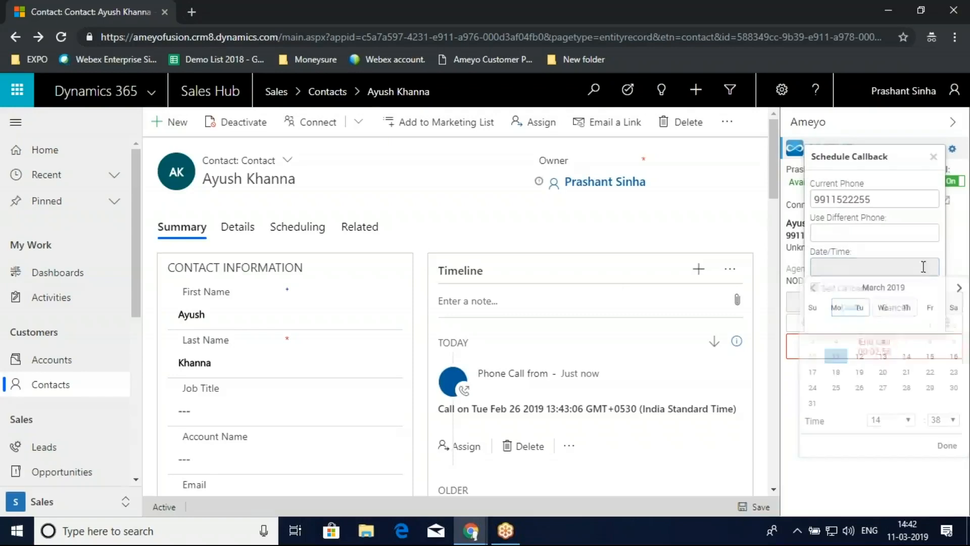
pyautogui.click(907, 419)
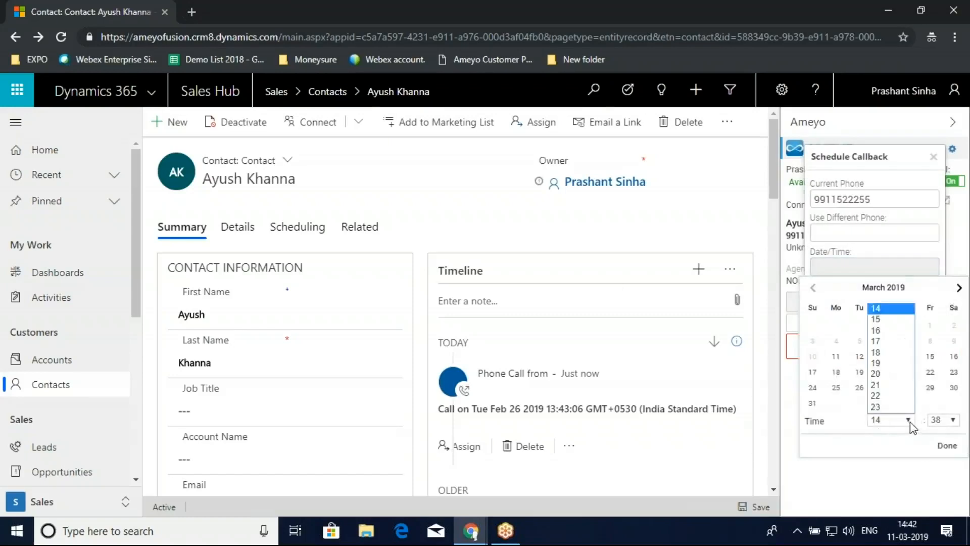
pyautogui.click(897, 342)
pyautogui.click(947, 446)
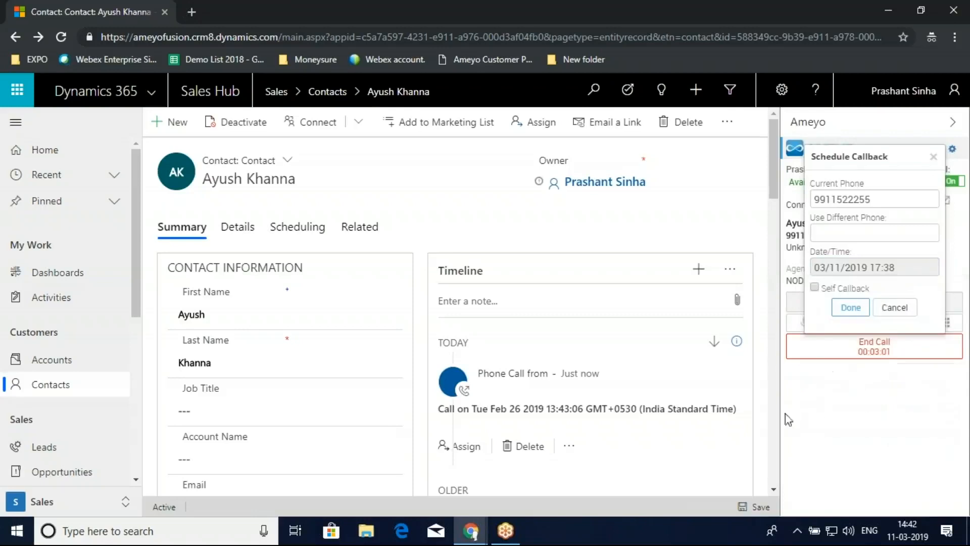
pyautogui.click(842, 289)
pyautogui.click(899, 233)
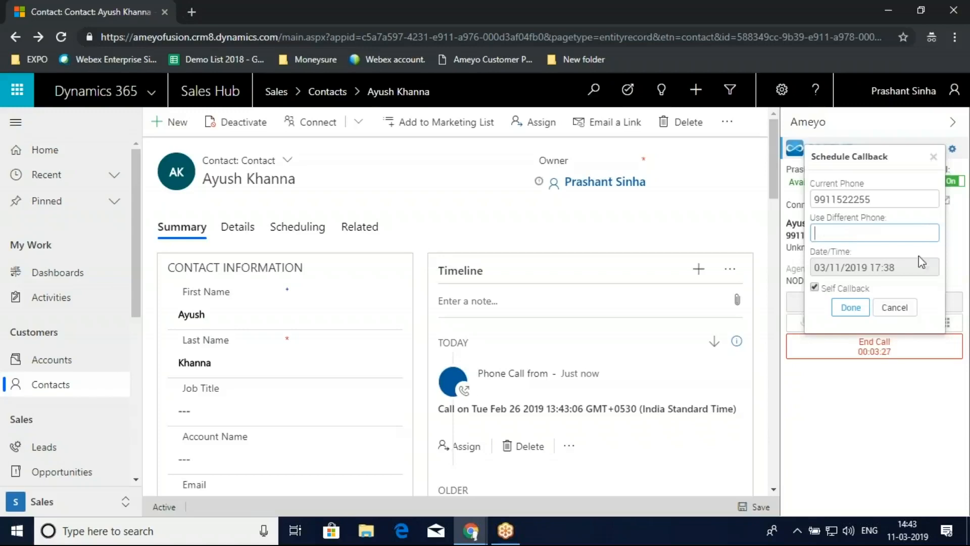
pyautogui.click(892, 309)
# - Dispose the active call as Abrupt disconnection and hang it up with the Self option
pyautogui.click(917, 307)
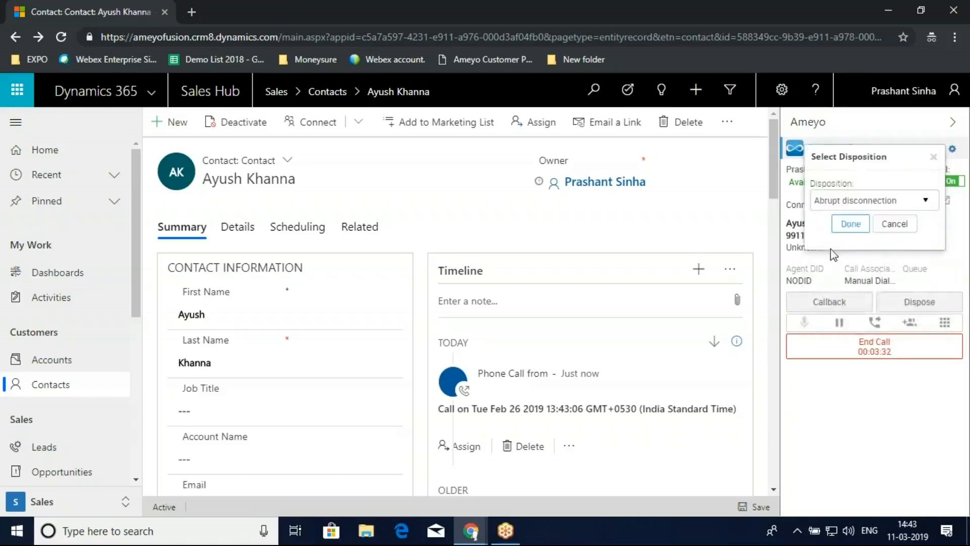
pyautogui.click(851, 223)
pyautogui.click(884, 355)
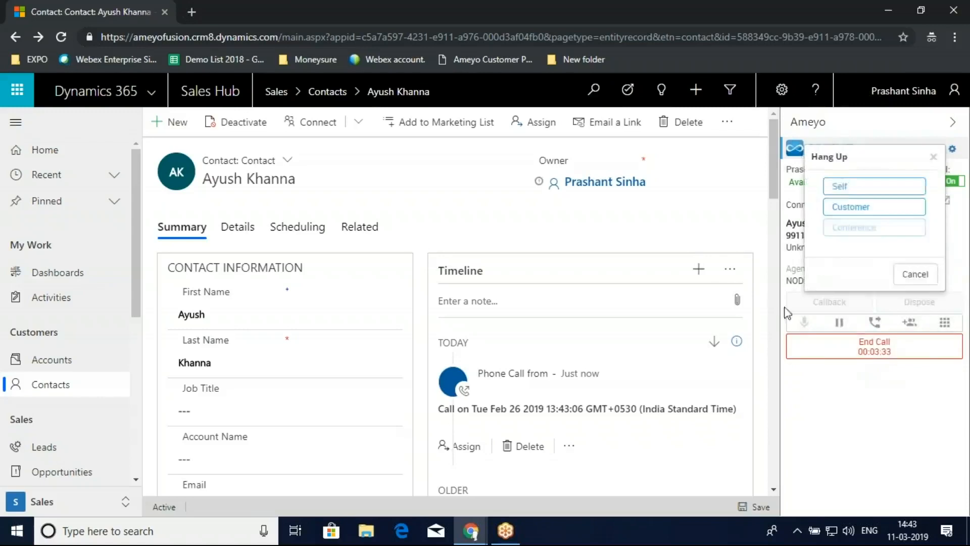
pyautogui.click(856, 188)
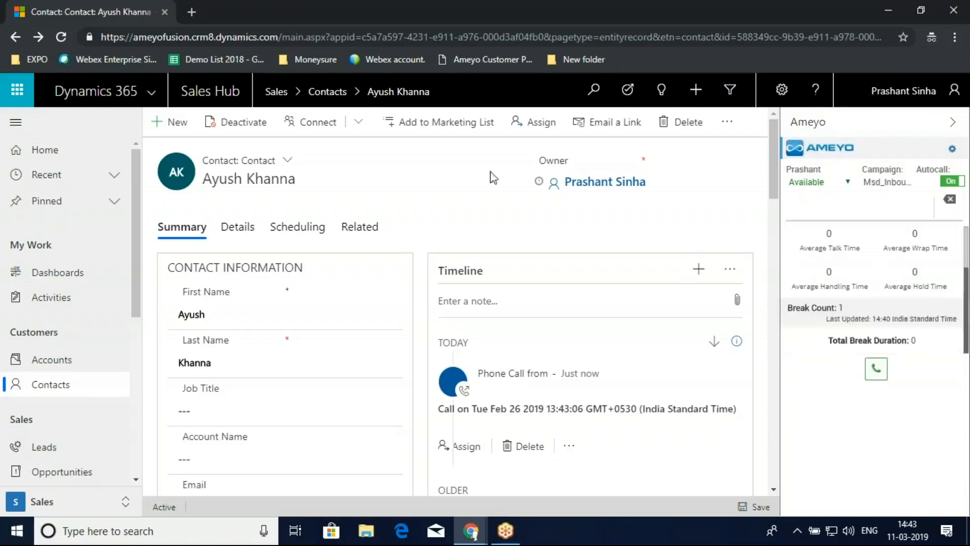
# - Reopen the just-called customer's record from My Active Contacts and call the contact's business phone
pyautogui.click(50, 151)
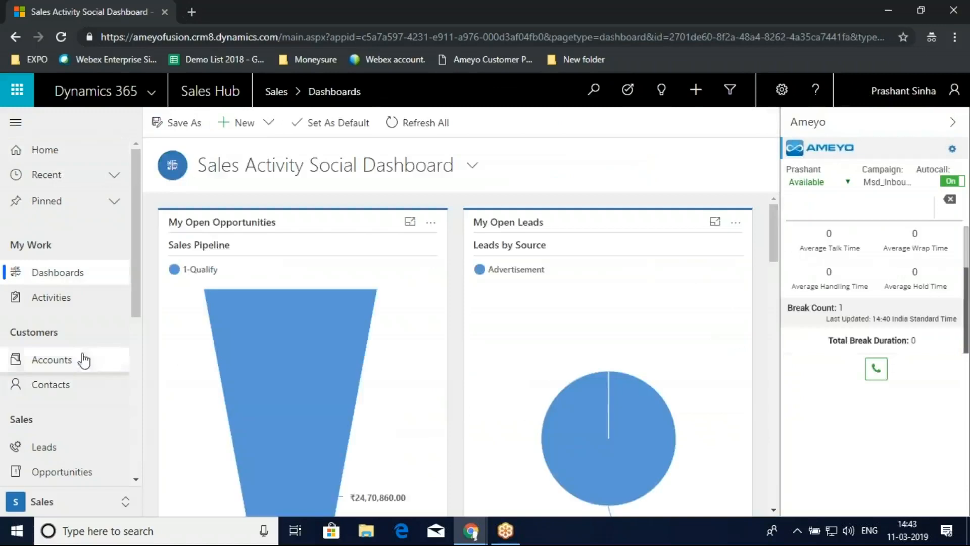
pyautogui.click(79, 384)
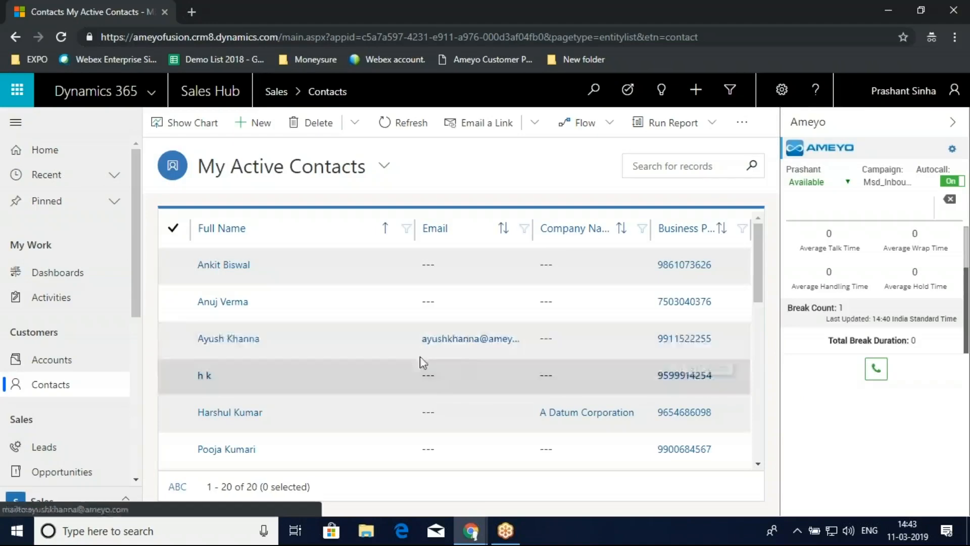
pyautogui.click(258, 339)
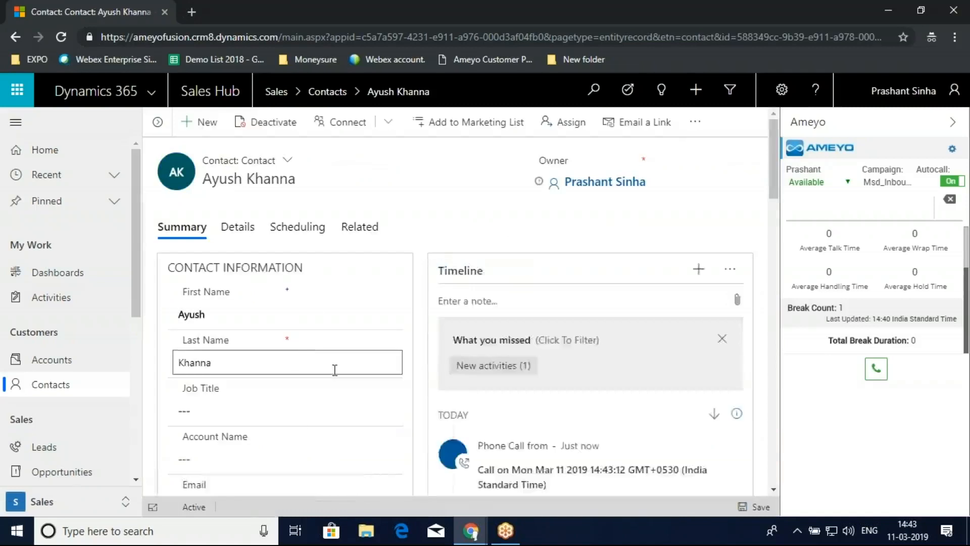
pyautogui.scroll(-3, 331, 376)
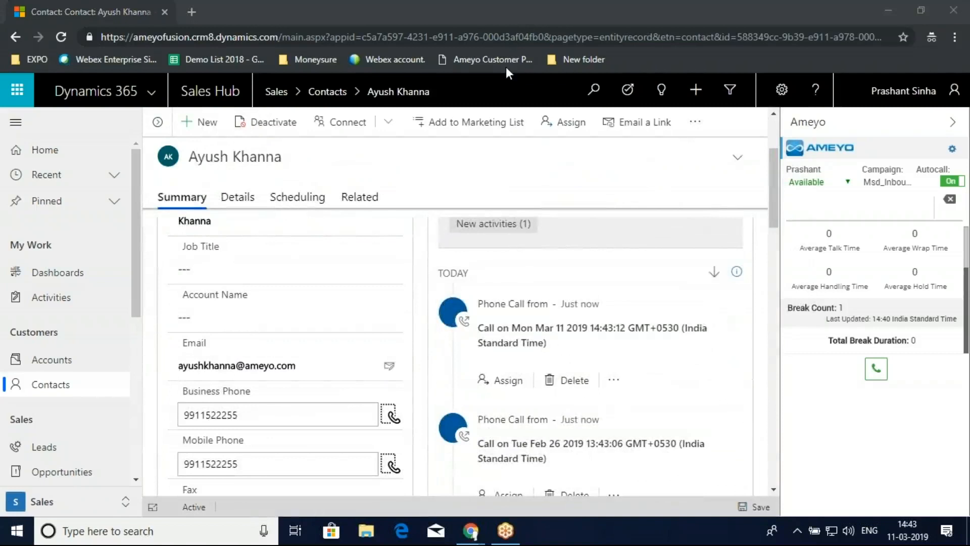
pyautogui.click(394, 416)
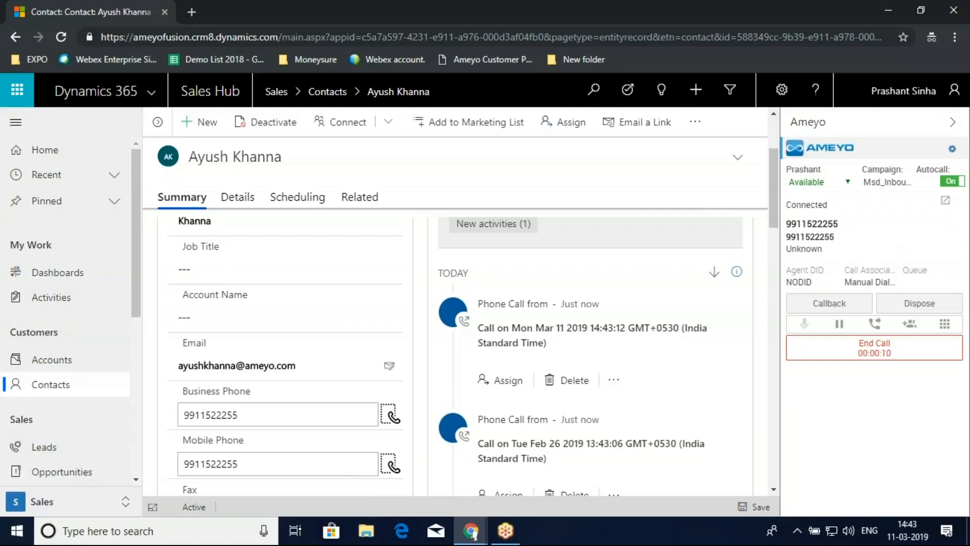
# - Collapse the Ameyo panel to review the contact's information and timeline during the call, and expand the panel again
pyautogui.click(953, 127)
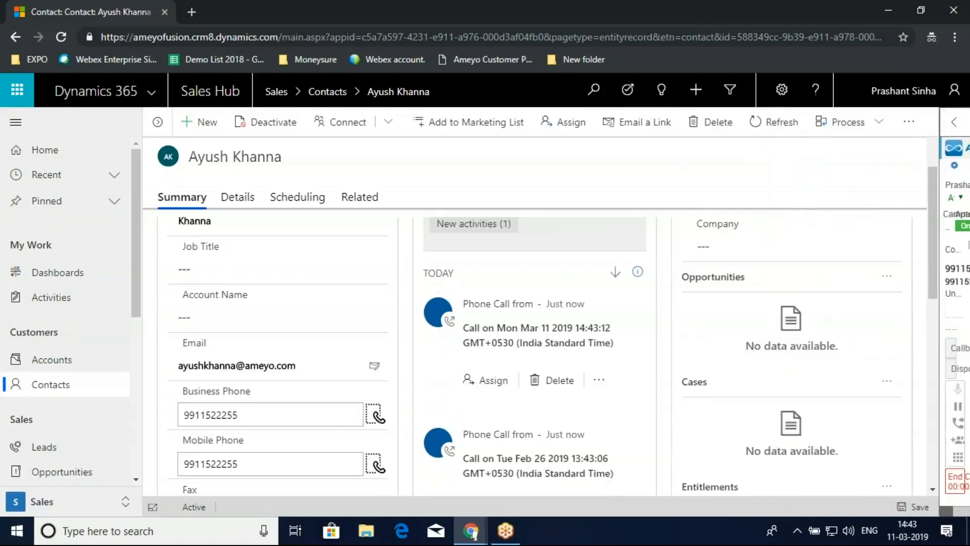
pyautogui.scroll(-8, 371, 440)
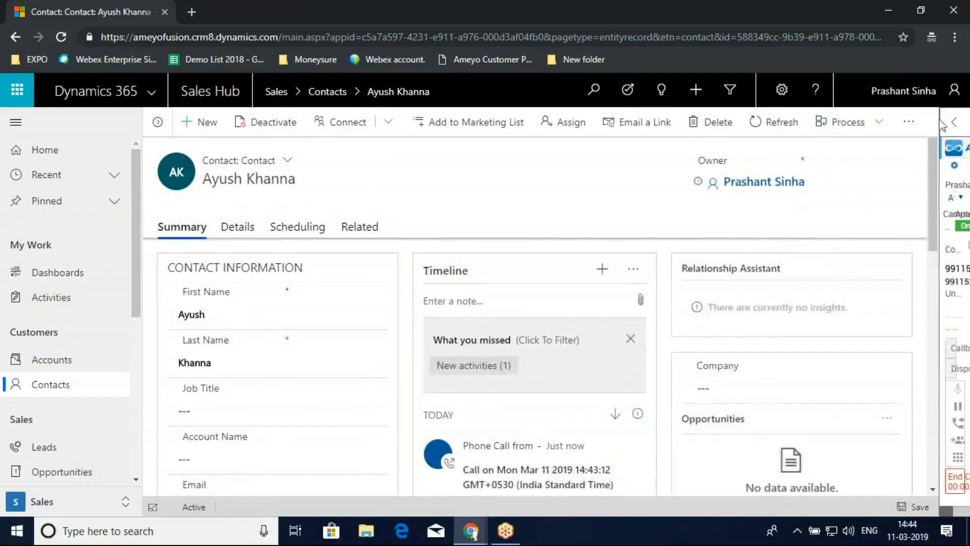
pyautogui.click(958, 123)
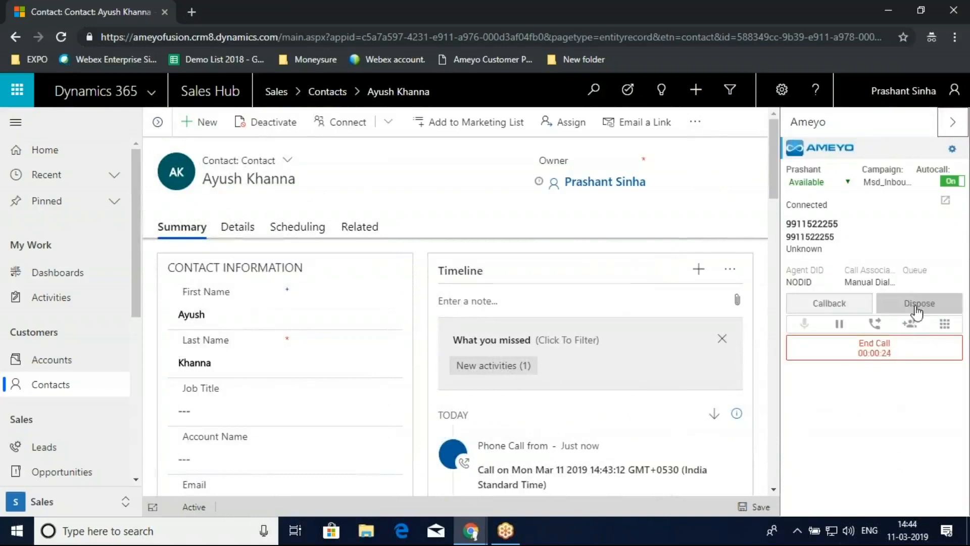
# - Hang up the business phone call with the Self option and set its disposition to Abrupt disconnection
pyautogui.click(874, 357)
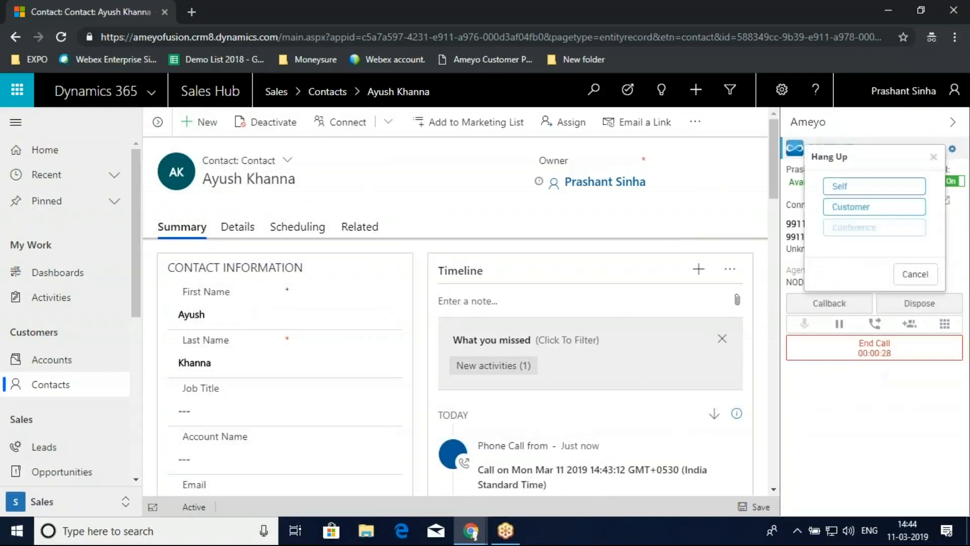
pyautogui.click(858, 186)
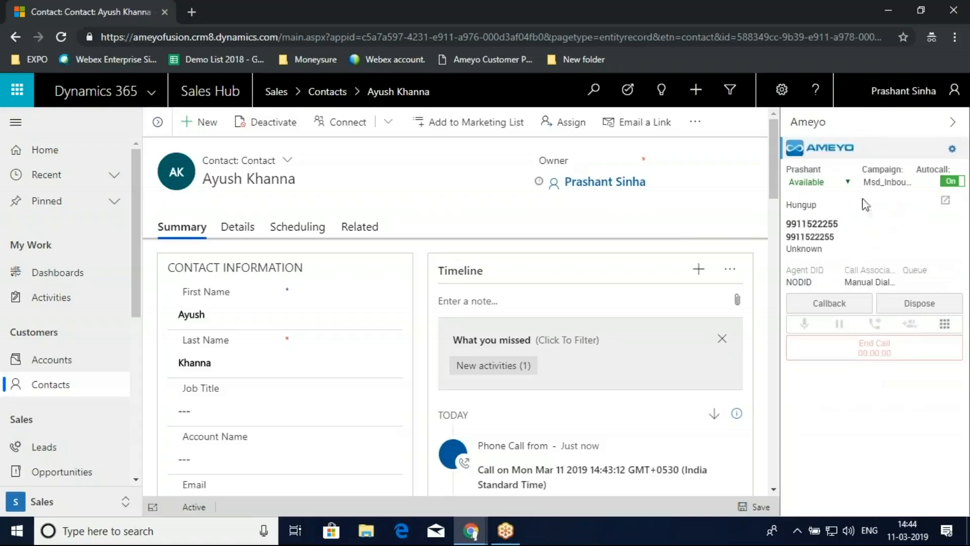
pyautogui.click(920, 304)
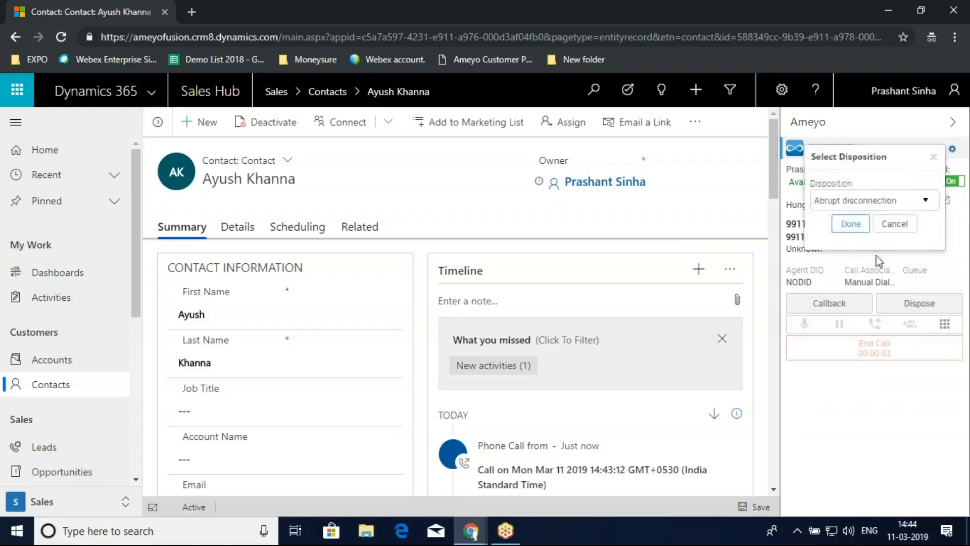
pyautogui.click(851, 224)
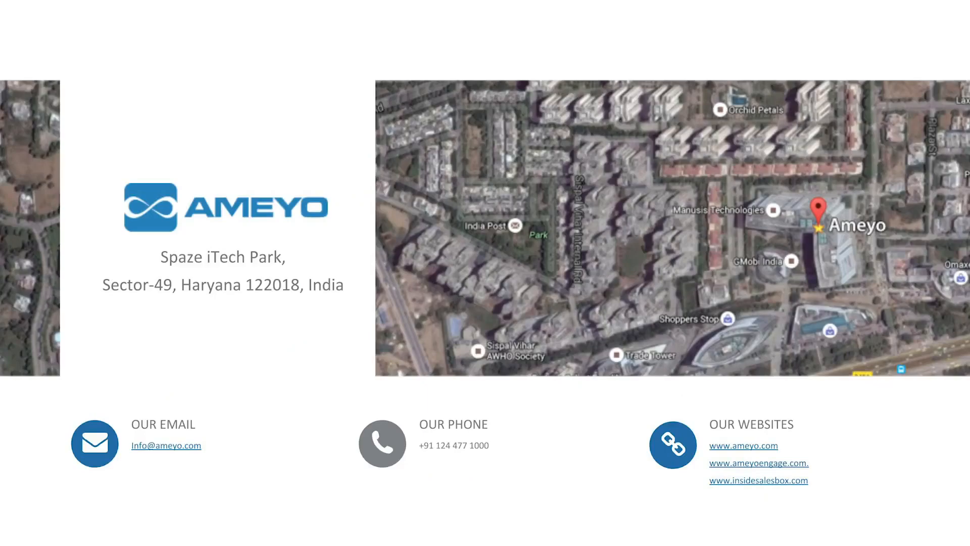